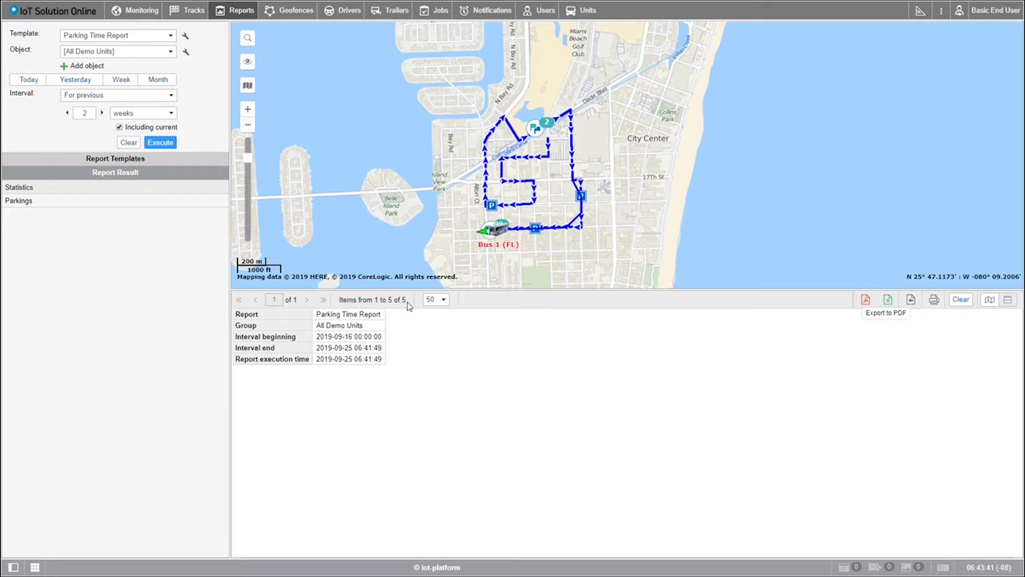
Review the report's items-per-page choices and its Export to File options, and close the export dialog without exporting.
{"action": "left_click", "coordinate": [448, 300]}
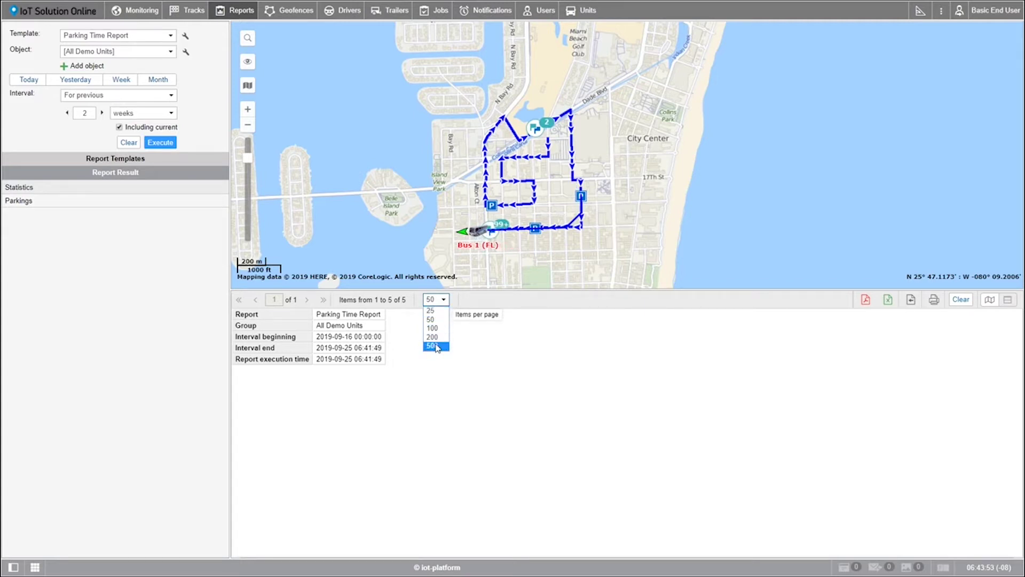
{"action": "left_click", "coordinate": [819, 301]}
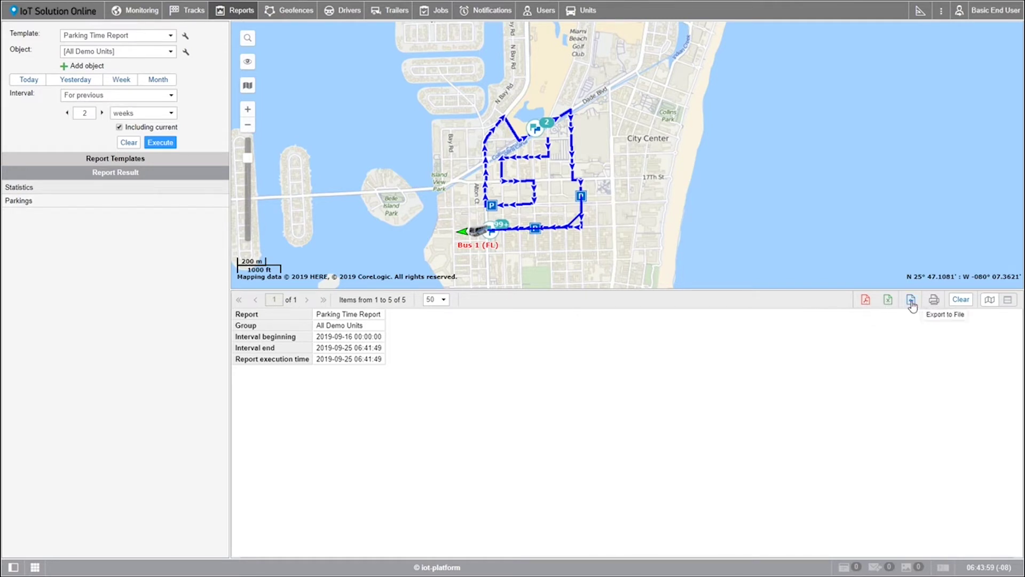
{"action": "left_click", "coordinate": [912, 302]}
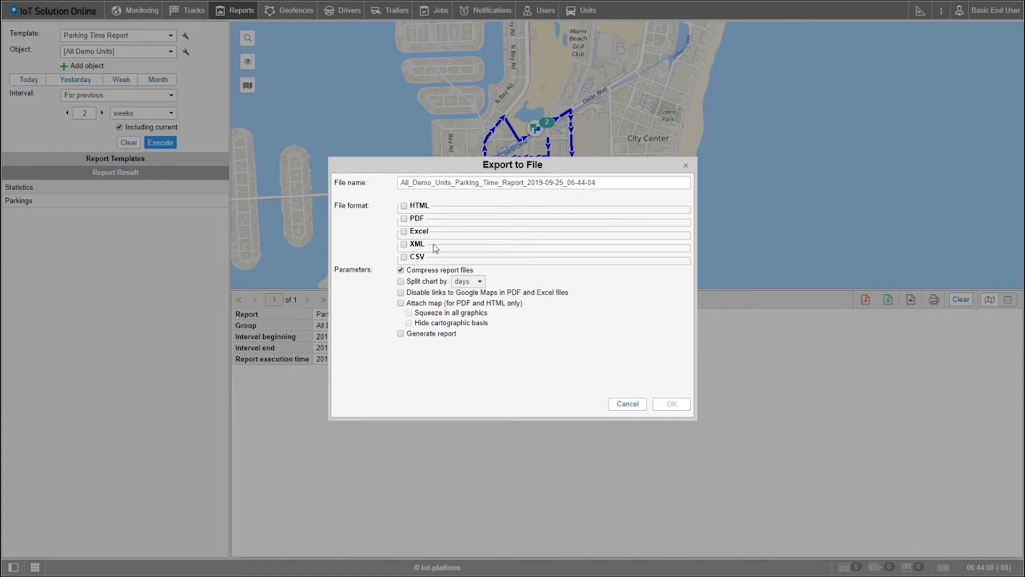
{"action": "left_click", "coordinate": [683, 167]}
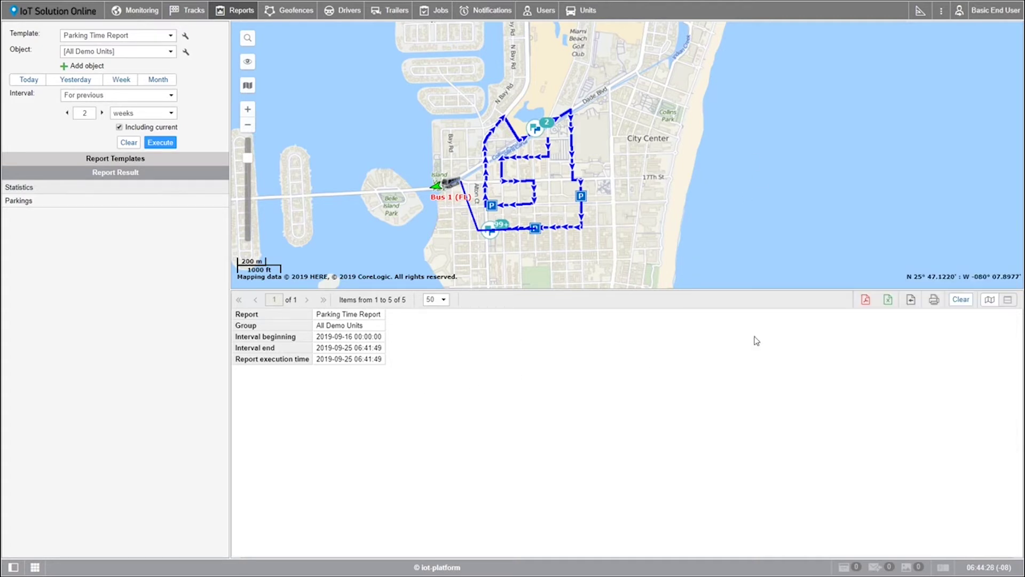
Replace the map with a second report table, restore the map view, and examine the report statistics.
{"action": "left_click", "coordinate": [1009, 302]}
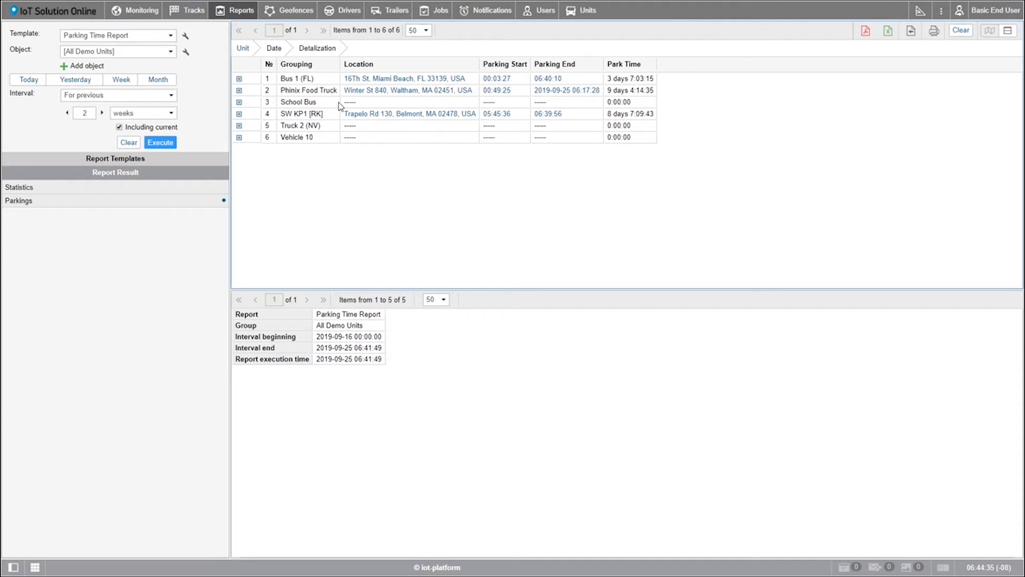
{"action": "left_click", "coordinate": [989, 32]}
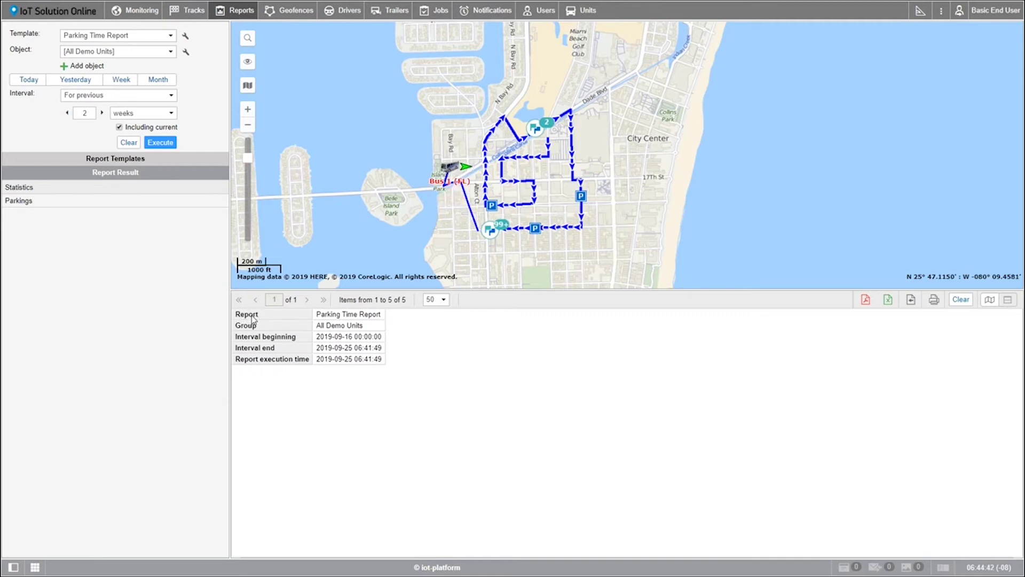
{"action": "mouse_move", "coordinate": [237, 315]}
{"action": "left_mouse_down"}
{"action": "mouse_move", "coordinate": [313, 366]}
{"action": "mouse_move", "coordinate": [383, 367]}
{"action": "left_mouse_up"}
{"action": "left_click", "coordinate": [383, 366]}
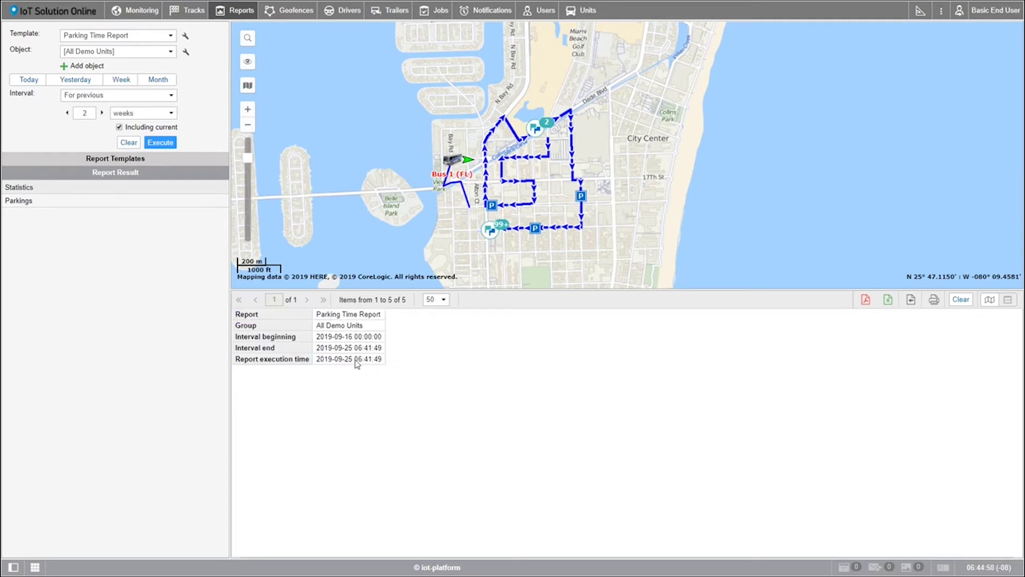
Open the Parkings table, expand all units to the Date level, and collapse them back to the Unit level.
{"action": "left_click", "coordinate": [21, 203]}
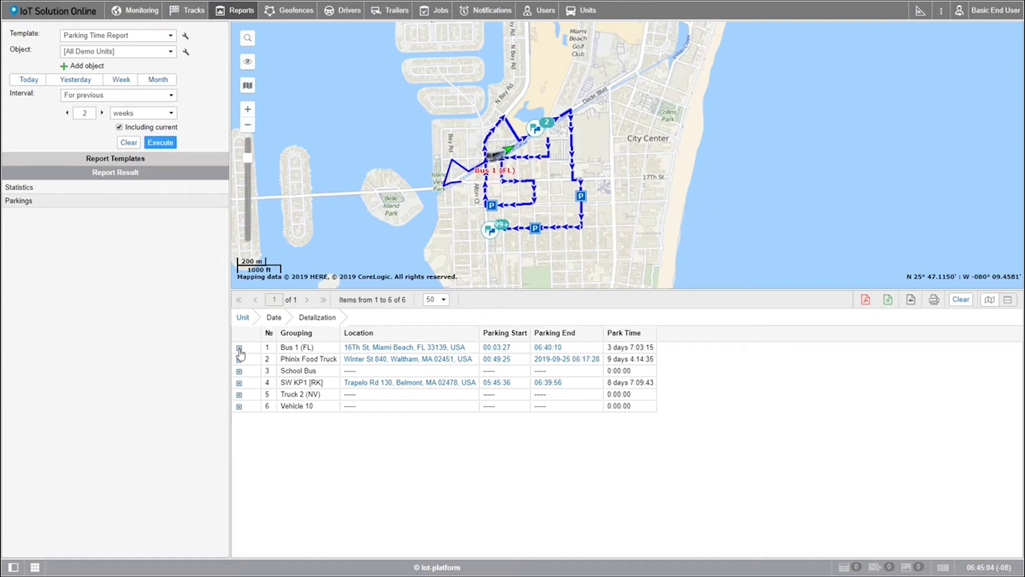
{"action": "left_click", "coordinate": [274, 318]}
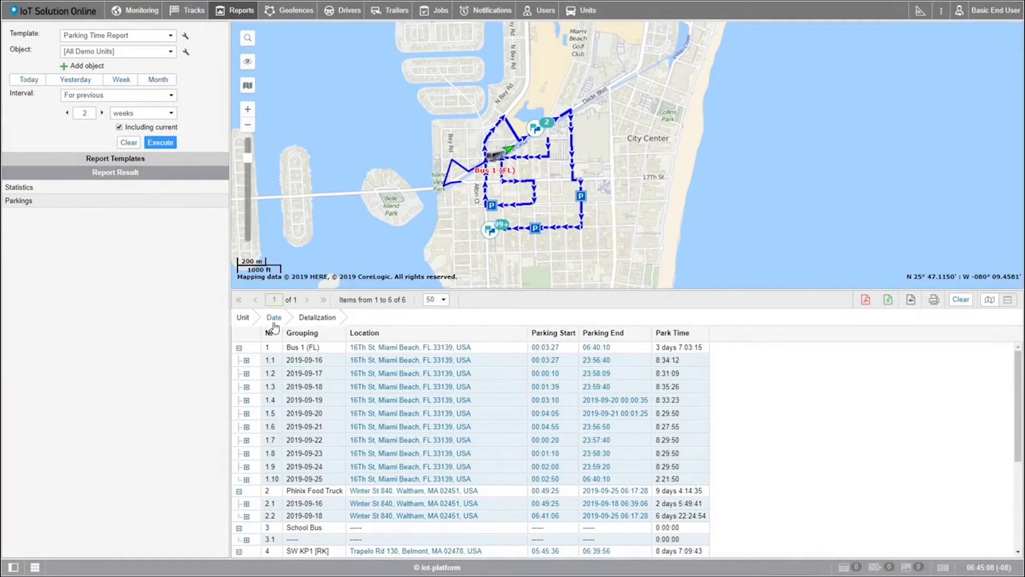
{"action": "left_click", "coordinate": [244, 318]}
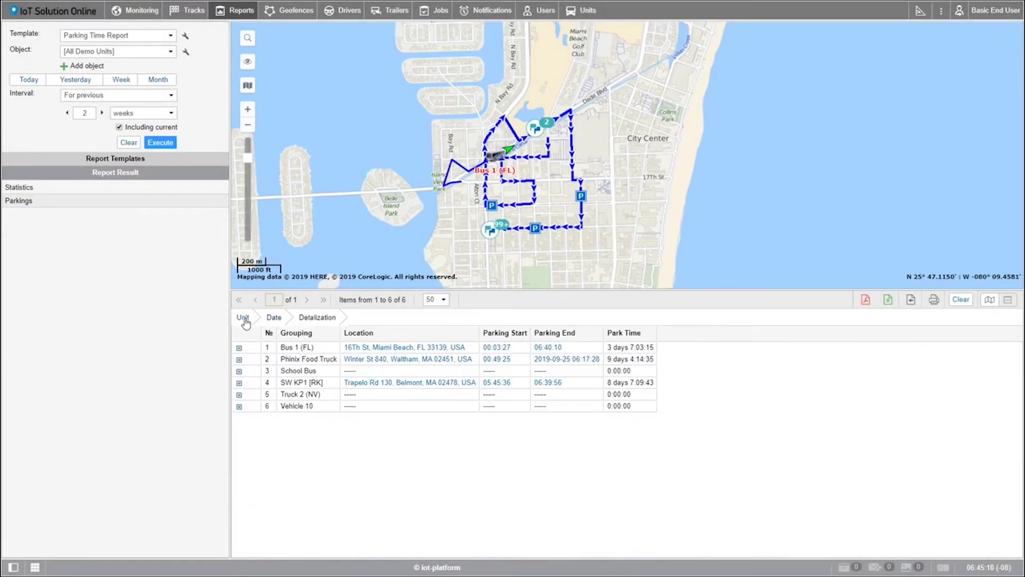
Expand Bus 1 (FL) by date and its 2019-09-16 entry into individual parkings, and collapse both again.
{"action": "left_click", "coordinate": [239, 348]}
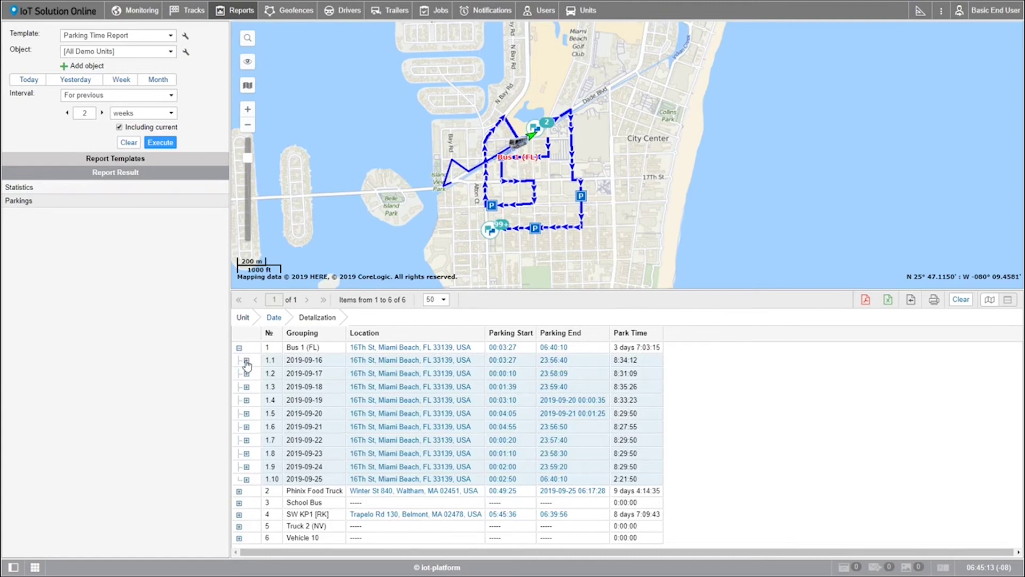
{"action": "left_click", "coordinate": [246, 360]}
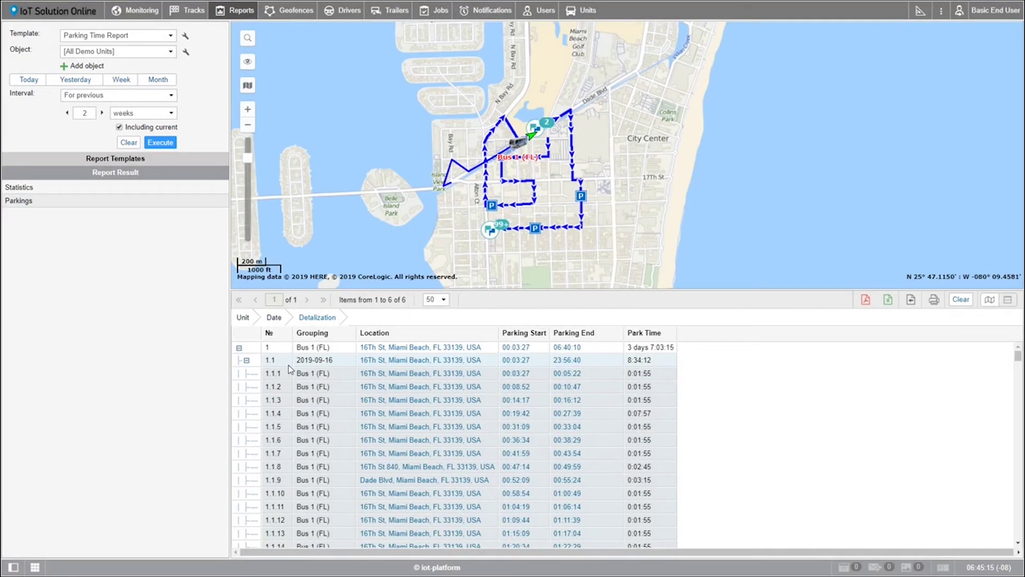
{"action": "left_click", "coordinate": [246, 360]}
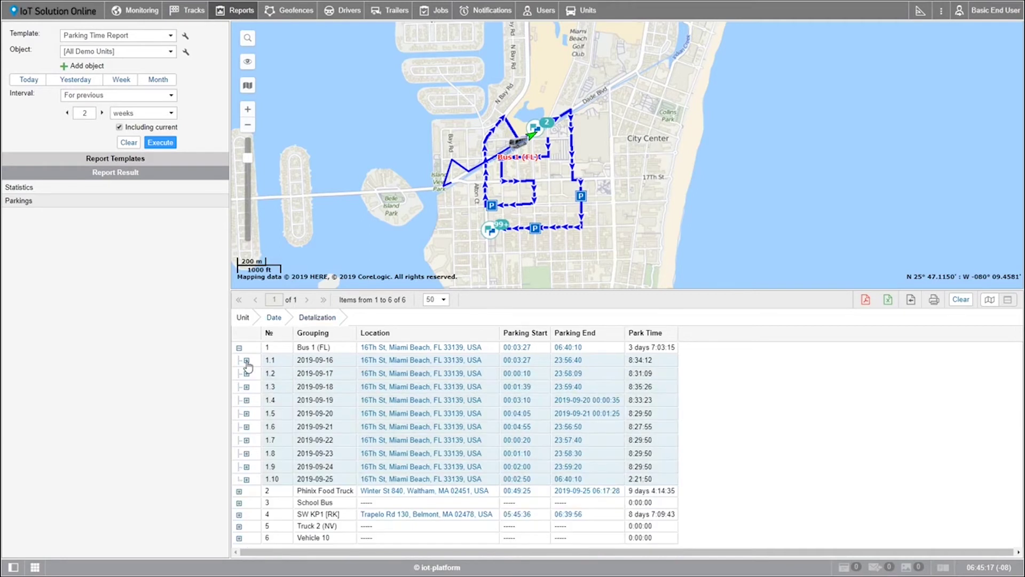
{"action": "left_click", "coordinate": [239, 347]}
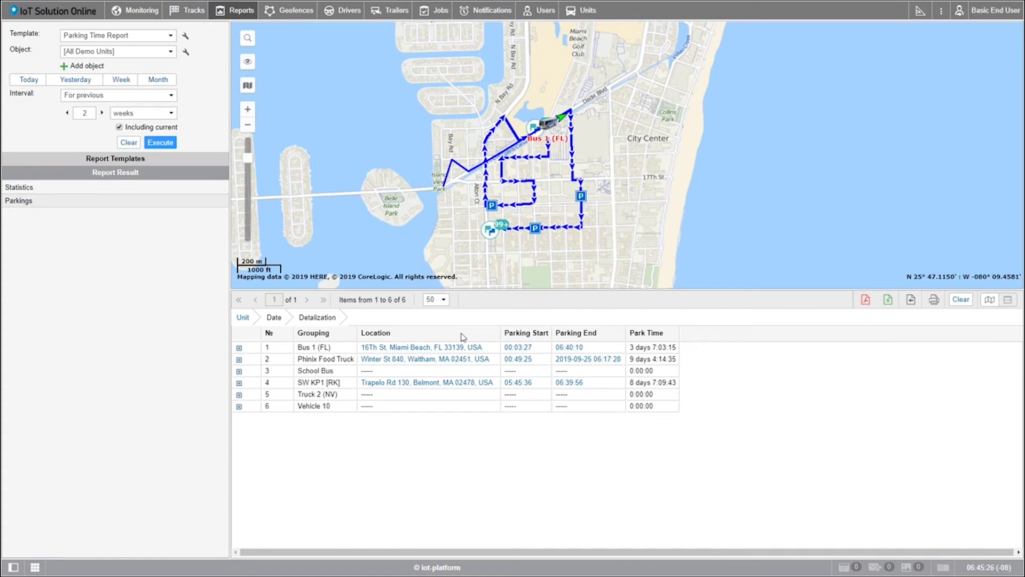
Examine the Parking Start, Parking End, Park Time and Grouping columns and the Bus 1 (FL) row of the Parkings table.
{"action": "left_click_drag", "start_coordinate": [505, 336], "coordinate": [670, 337]}
{"action": "left_click", "coordinate": [671, 338]}
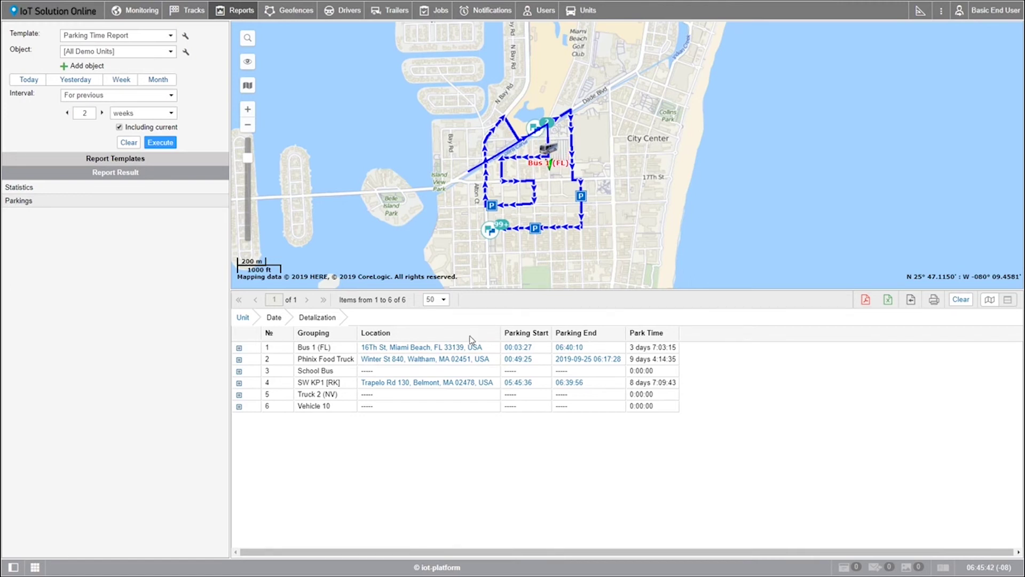
{"action": "left_click_drag", "start_coordinate": [297, 334], "coordinate": [327, 336]}
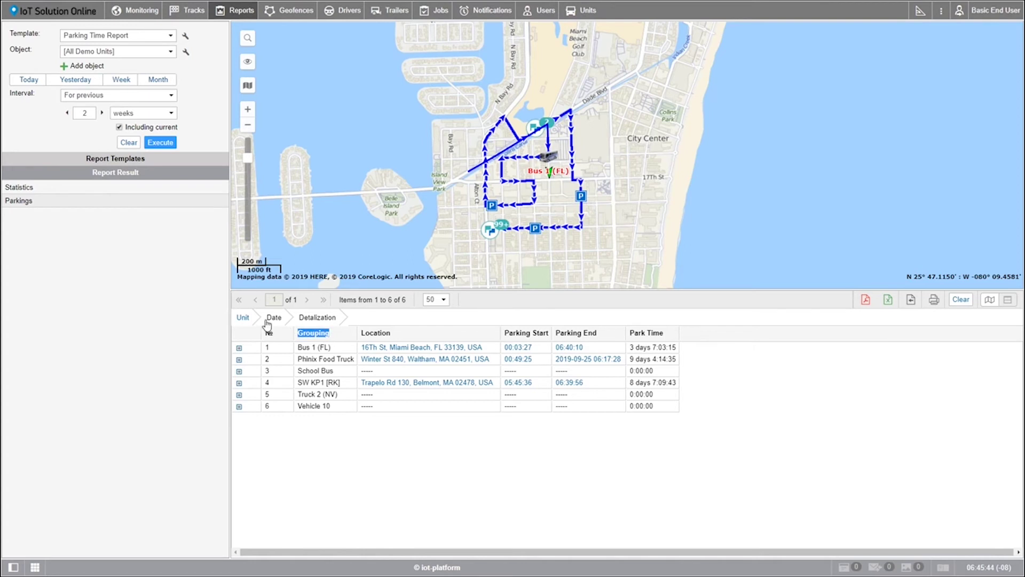
{"action": "left_click", "coordinate": [271, 351]}
{"action": "left_click_drag", "start_coordinate": [255, 350], "coordinate": [588, 357]}
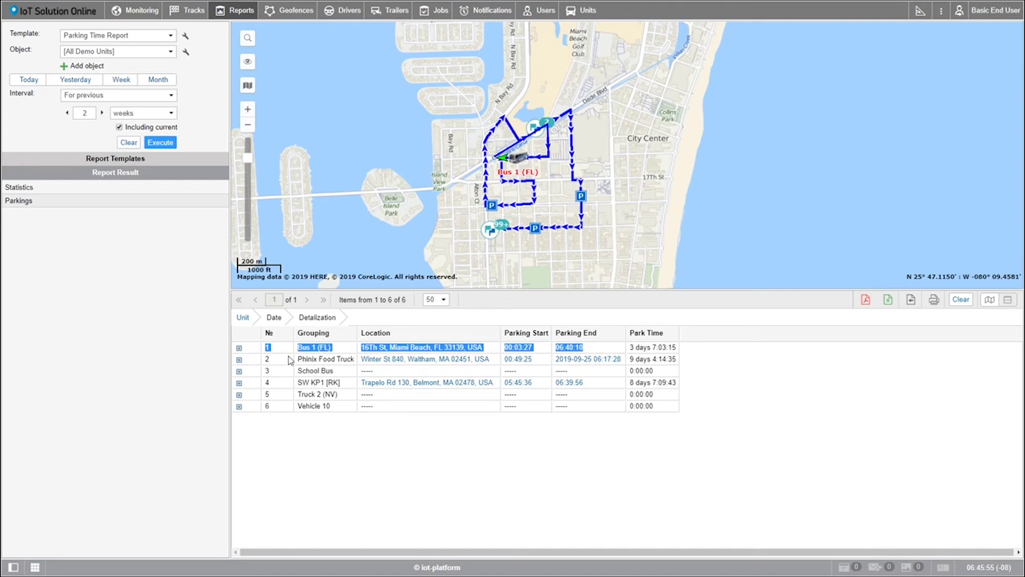
Expand Bus 1 (FL) to the Date level and compare its daily entries with the unit's summary row.
{"action": "left_click", "coordinate": [239, 348]}
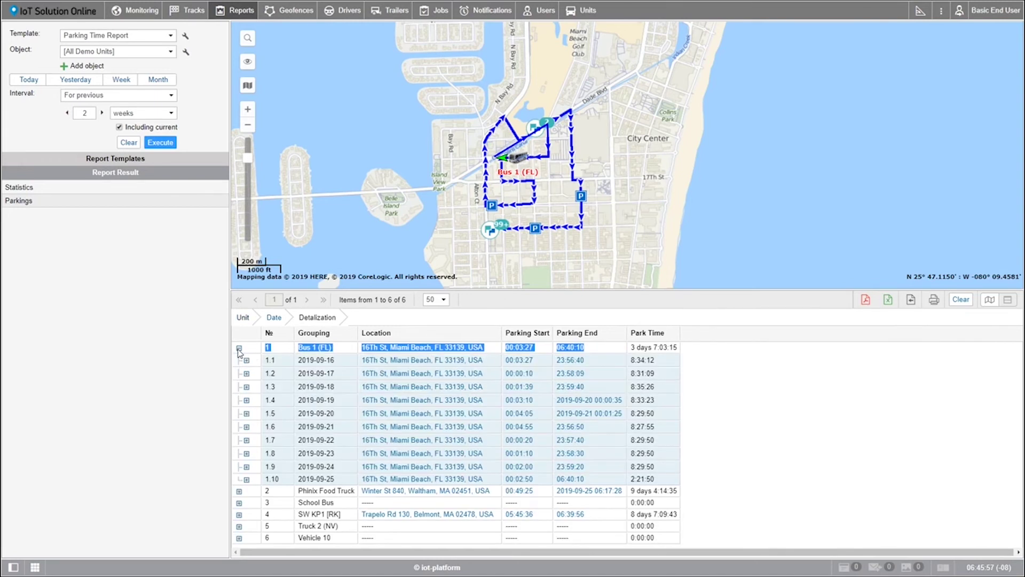
{"action": "left_click", "coordinate": [298, 363]}
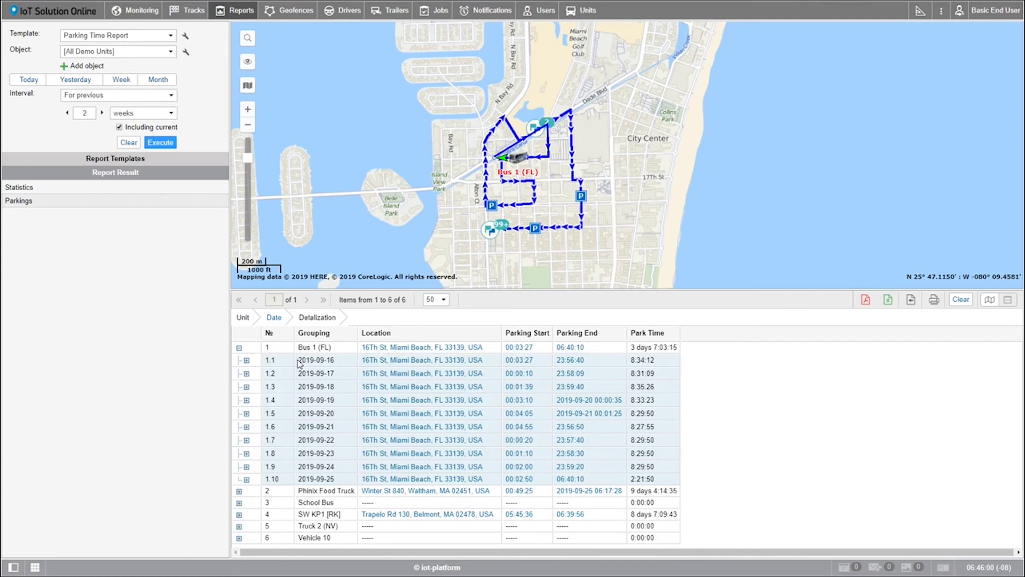
{"action": "left_click_drag", "start_coordinate": [298, 362], "coordinate": [336, 483]}
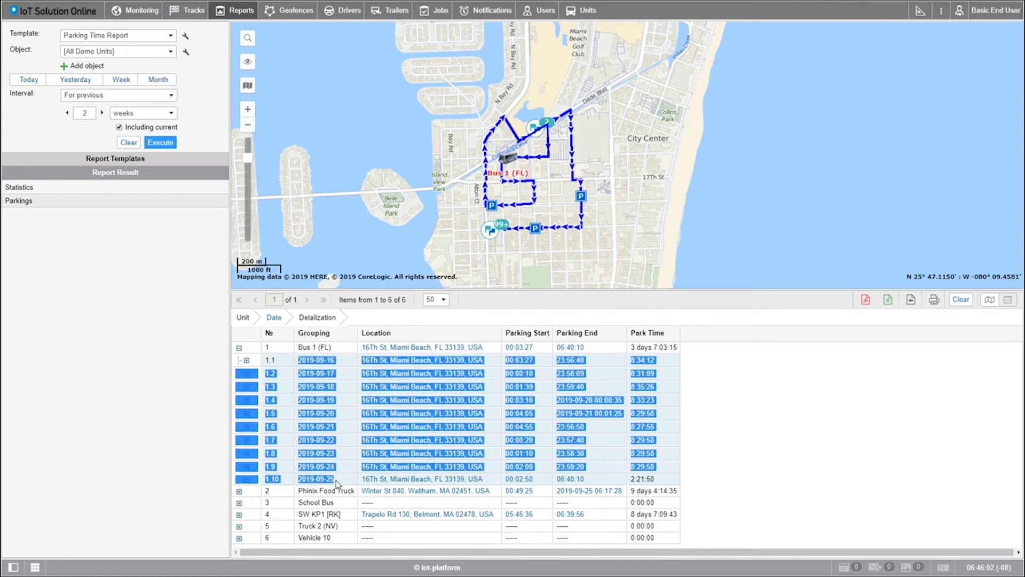
{"action": "left_click_drag", "start_coordinate": [297, 347], "coordinate": [583, 350]}
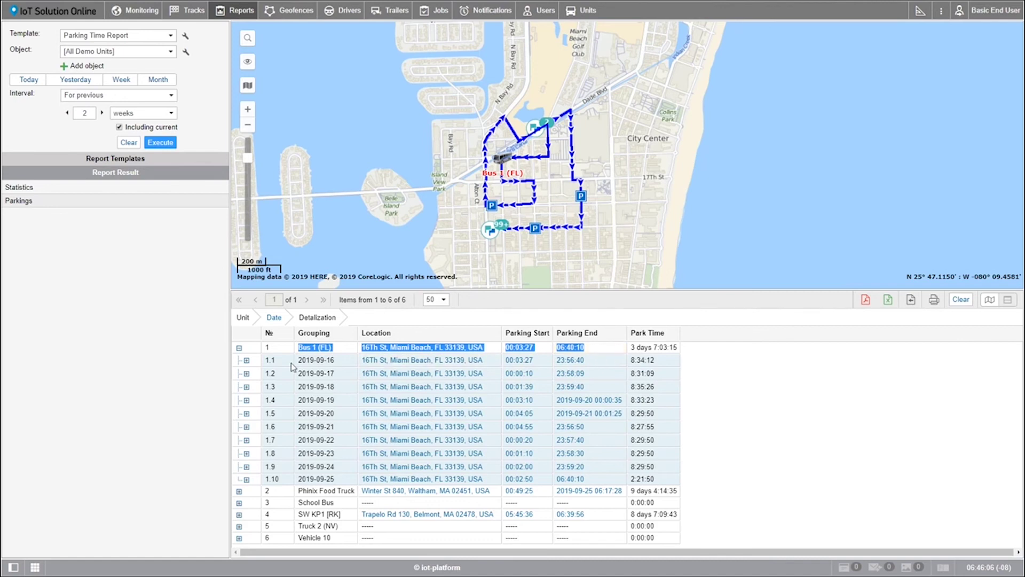
Expand the 2019-09-16 entry of Bus 1 (FL) and examine the individual parkings listed for that day.
{"action": "left_click", "coordinate": [246, 360]}
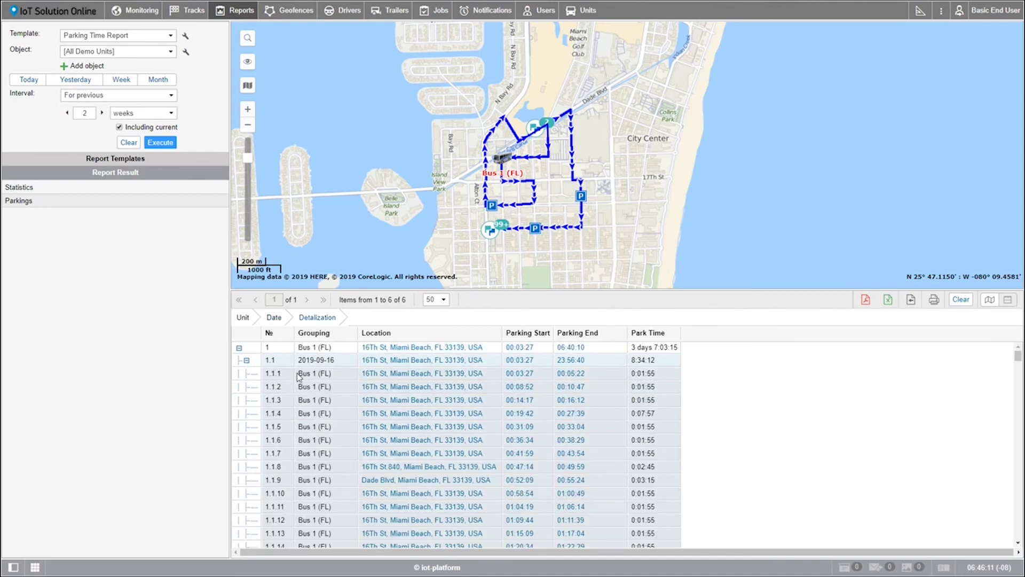
{"action": "left_click_drag", "start_coordinate": [271, 375], "coordinate": [335, 376]}
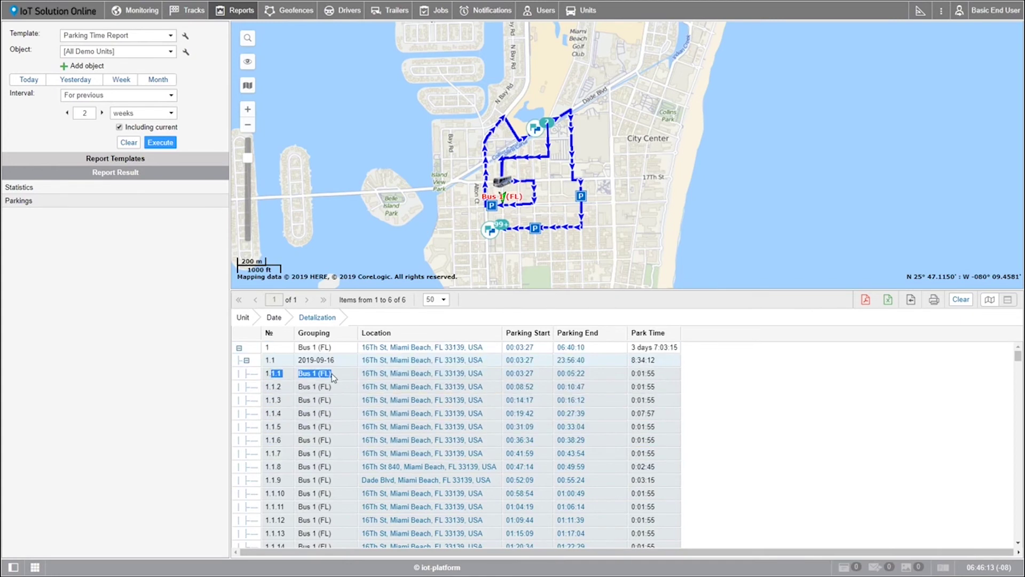
{"action": "left_click", "coordinate": [338, 380]}
{"action": "scroll", "coordinate": [283, 372], "scroll_direction": "down", "scroll_amount": 2}
{"action": "scroll", "coordinate": [283, 373], "scroll_direction": "up", "scroll_amount": 2}
{"action": "double_click", "coordinate": [283, 376]}
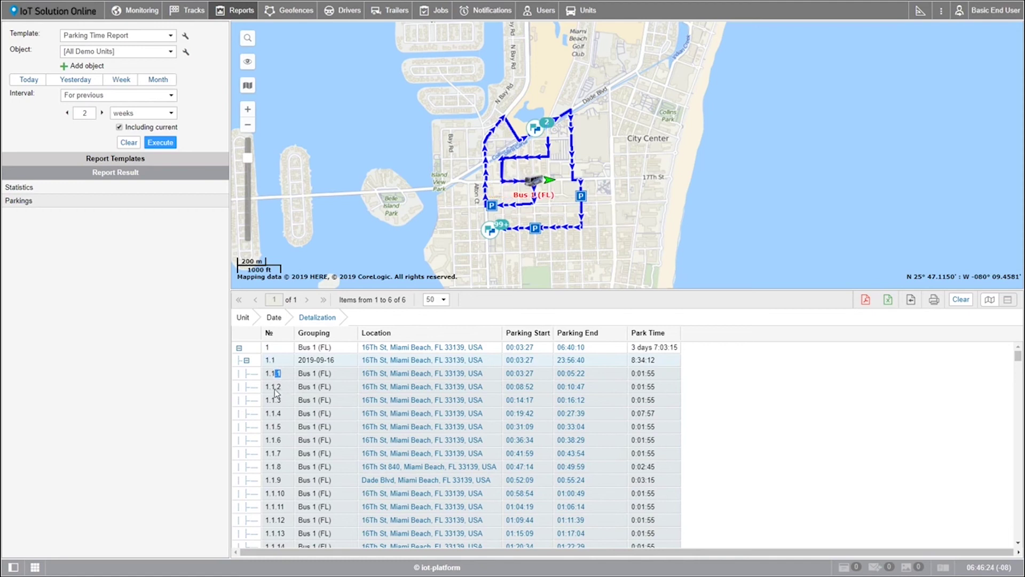
{"action": "left_click_drag", "start_coordinate": [269, 387], "coordinate": [280, 389]}
{"action": "scroll", "coordinate": [284, 391], "scroll_direction": "down", "scroll_amount": 5}
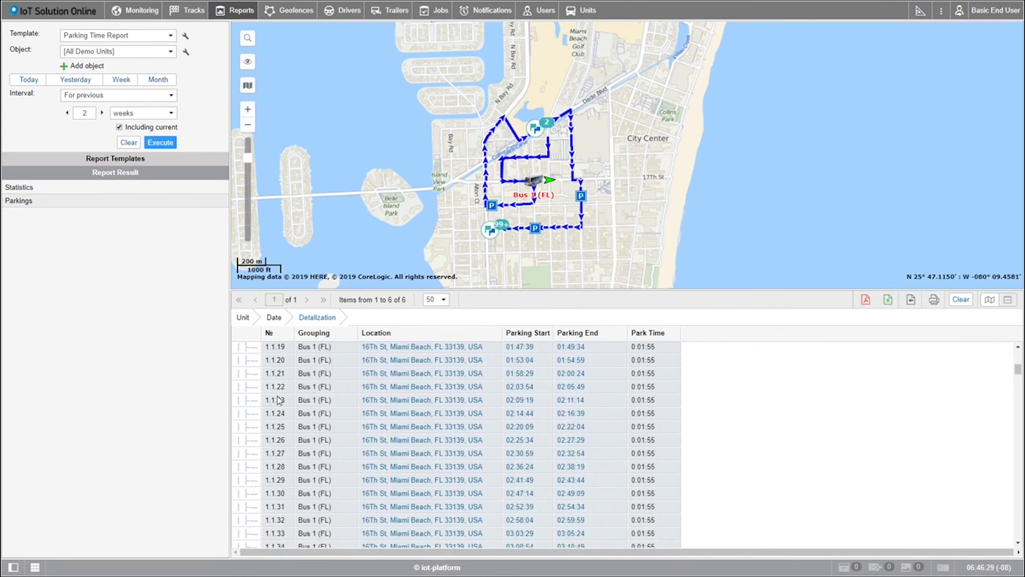
{"action": "scroll", "coordinate": [278, 400], "scroll_direction": "up", "scroll_amount": 5}
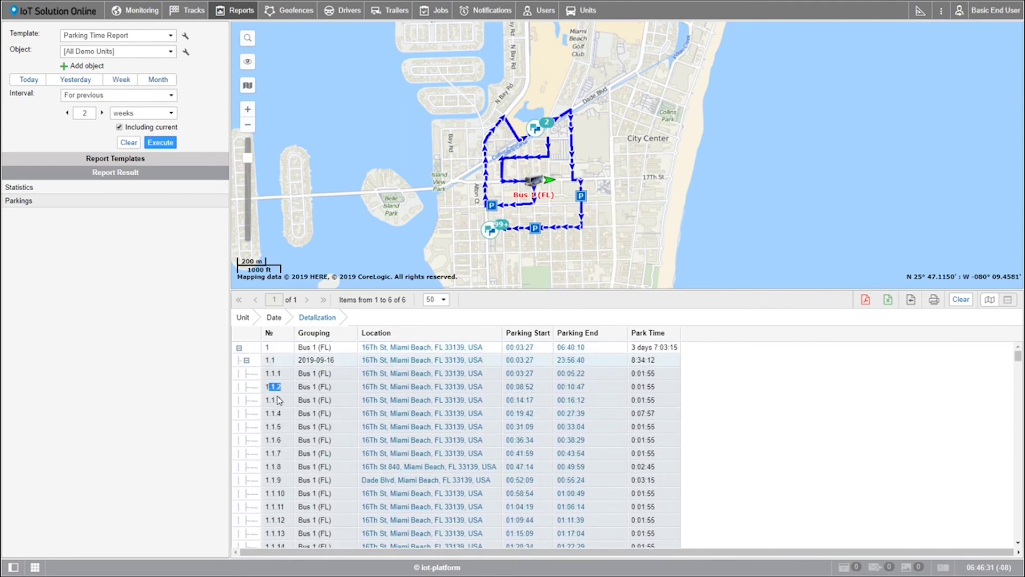
{"action": "left_click", "coordinate": [277, 398]}
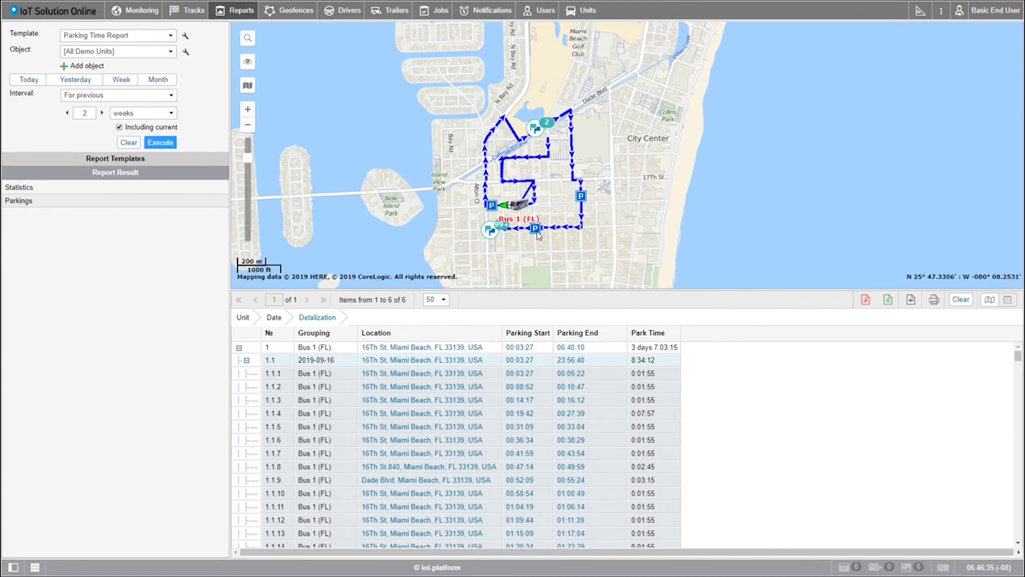
Inspect the Bus 1 (FL) track details at the southeast corner of its route on the map.
{"action": "mouse_move", "coordinate": [498, 236]}
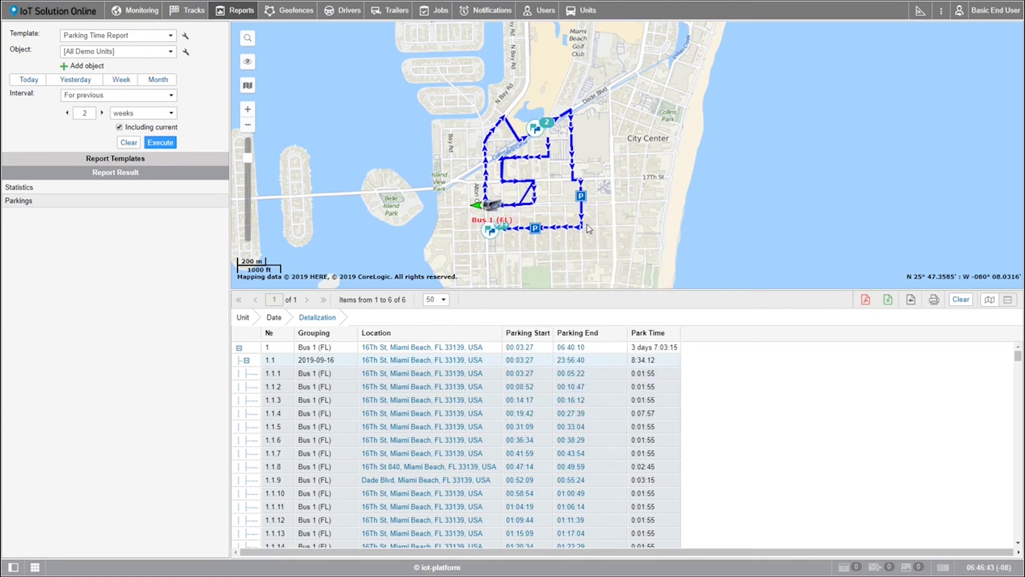
{"action": "mouse_move", "coordinate": [587, 225]}
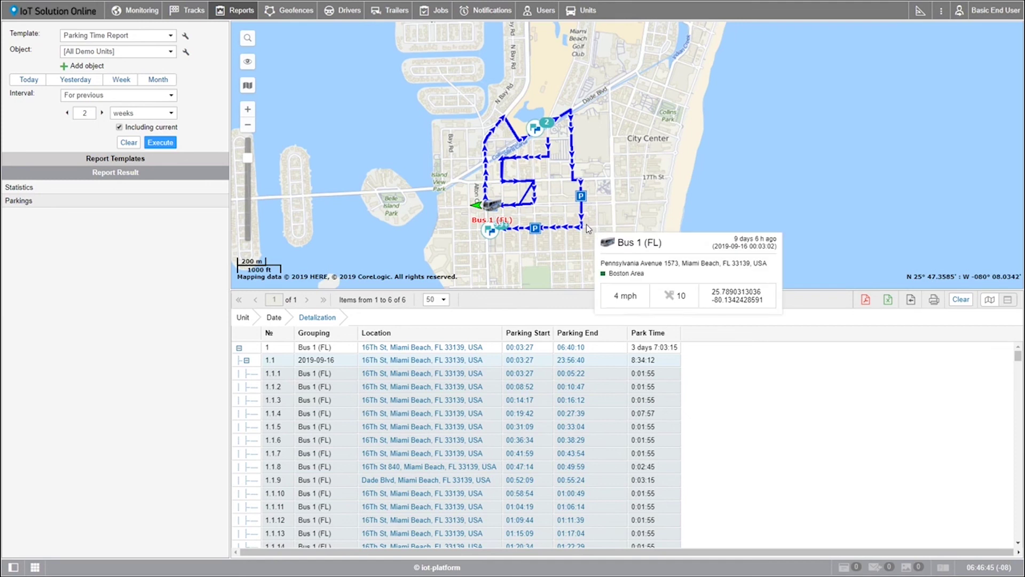